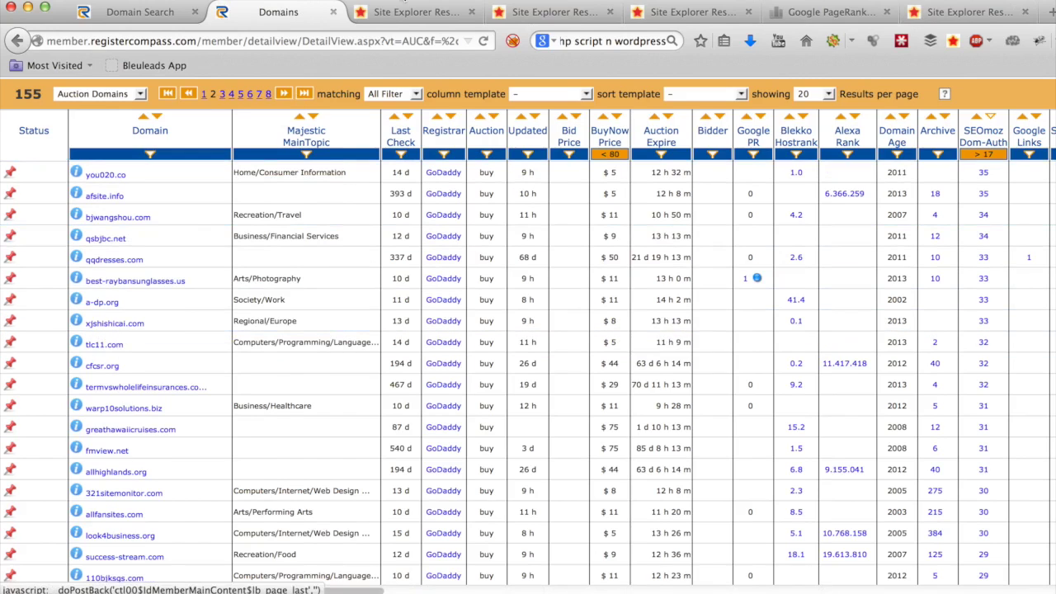
# Open the Majestic SEO summary for xjshishicai.com and check its Trust Flow, Citation Flow and backlink figures.
pyautogui.click(384, 11)
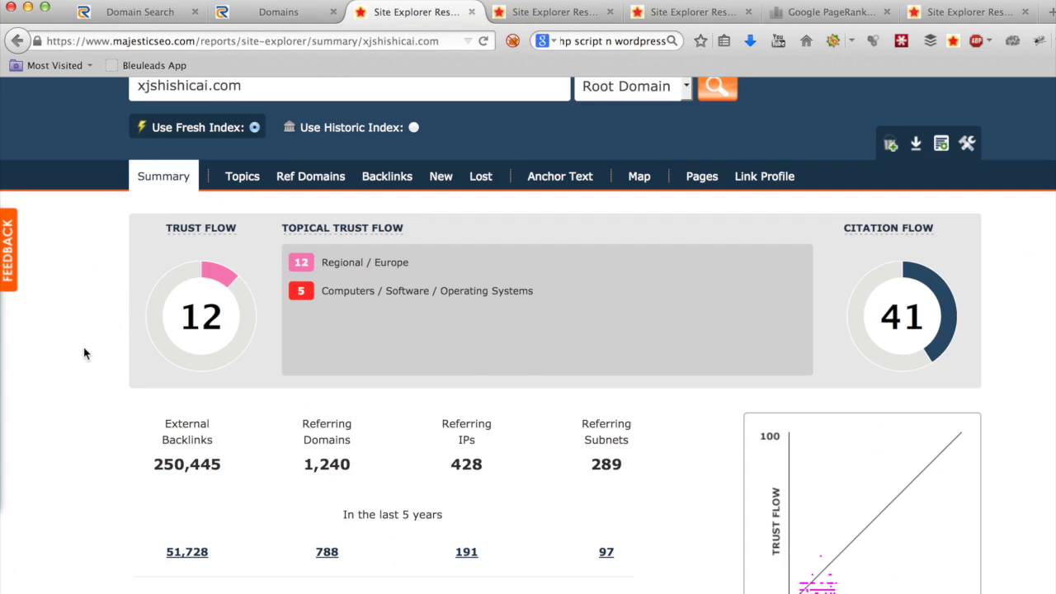
pyautogui.scroll(1, 83, 353)
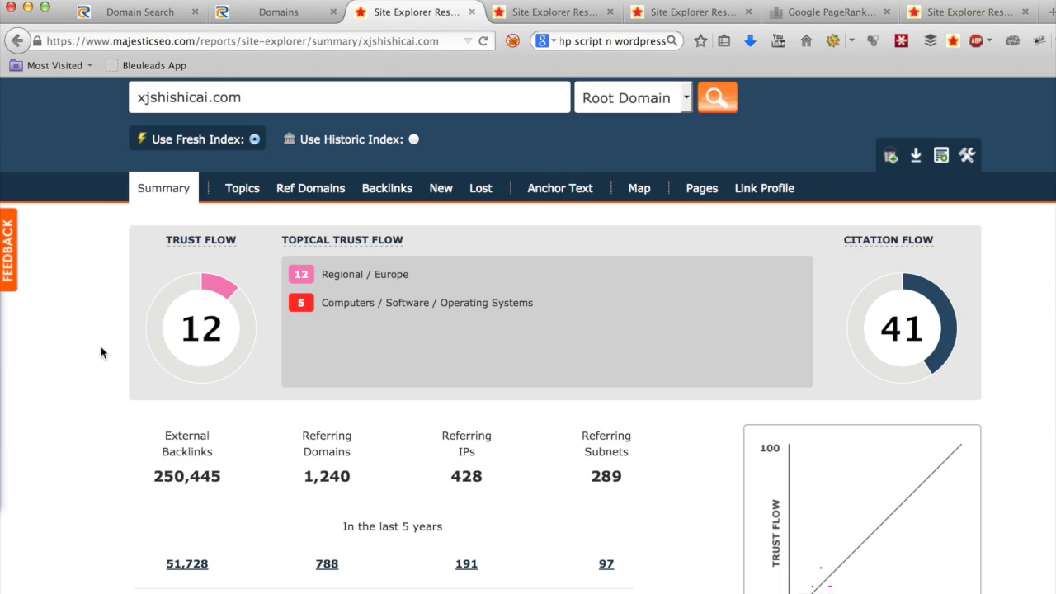
pyautogui.scroll(-1, 218, 408)
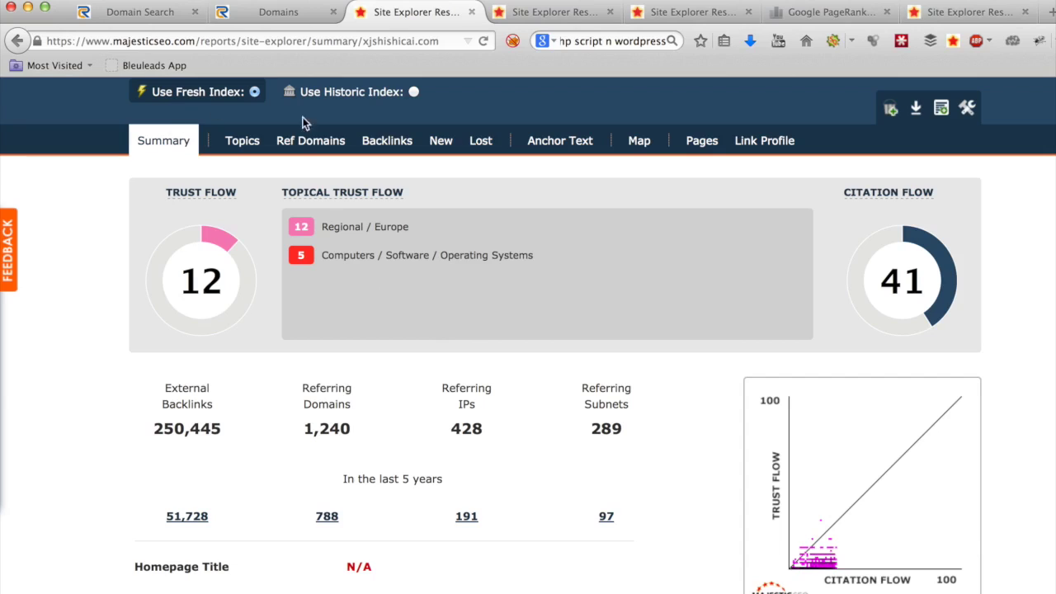
# Open the referring domains report for xjshishicai.com and examine the linking sites' topics, Alexa rank and flow metrics.
pyautogui.moveTo(151, 287)
pyautogui.click(292, 144)
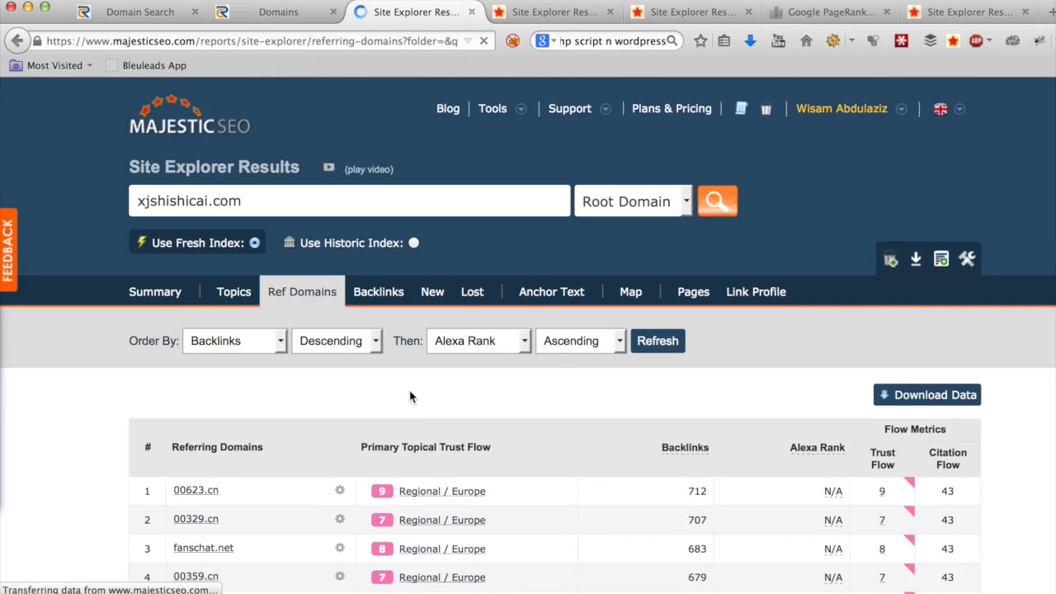
pyautogui.scroll(-10, 345, 384)
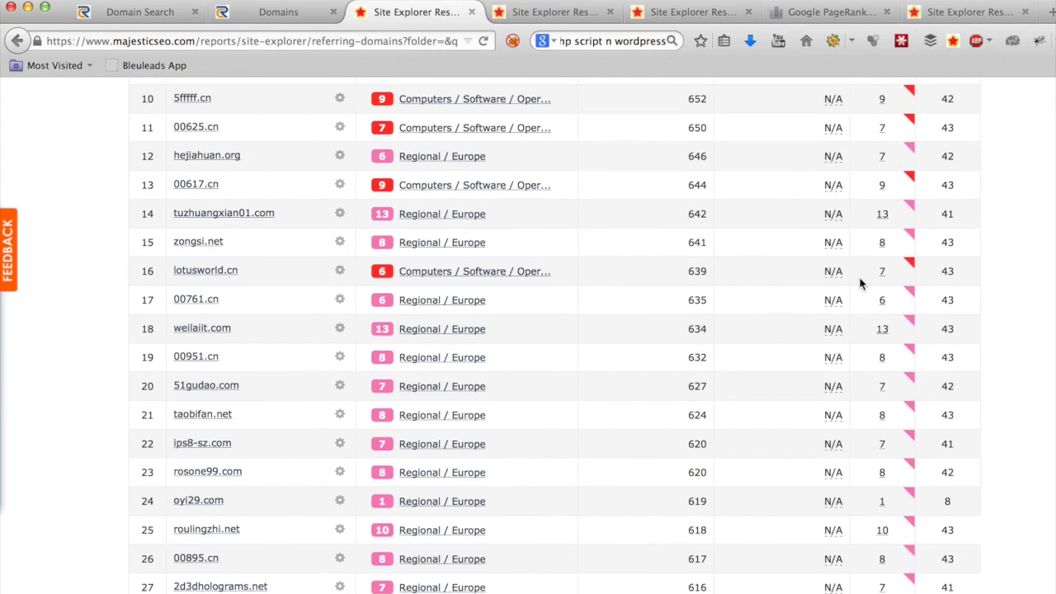
pyautogui.scroll(1, 858, 285)
pyautogui.scroll(3, 859, 285)
pyautogui.scroll(4, 898, 252)
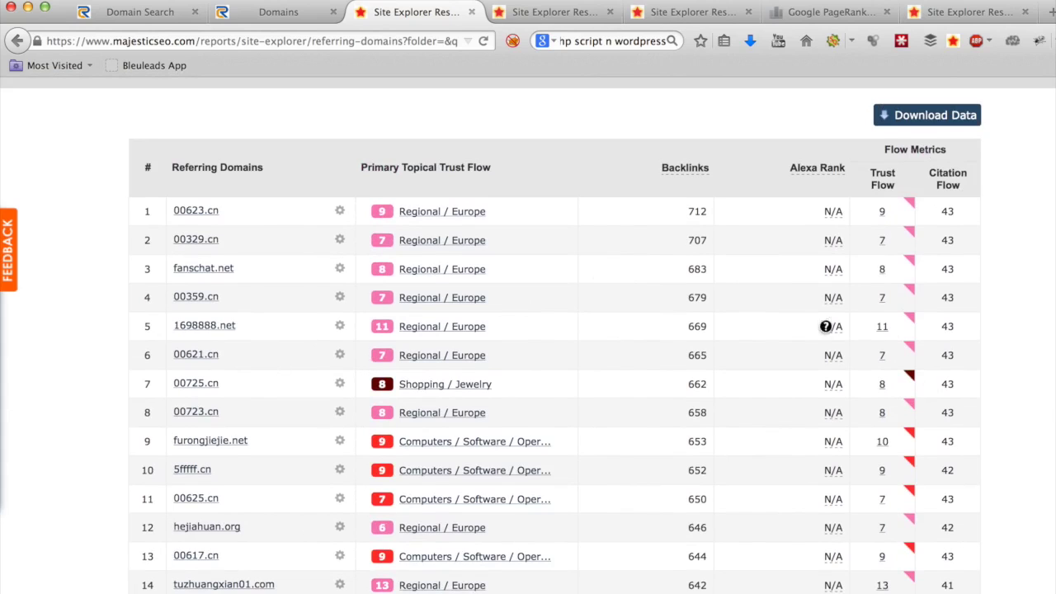
pyautogui.scroll(-1, 660, 431)
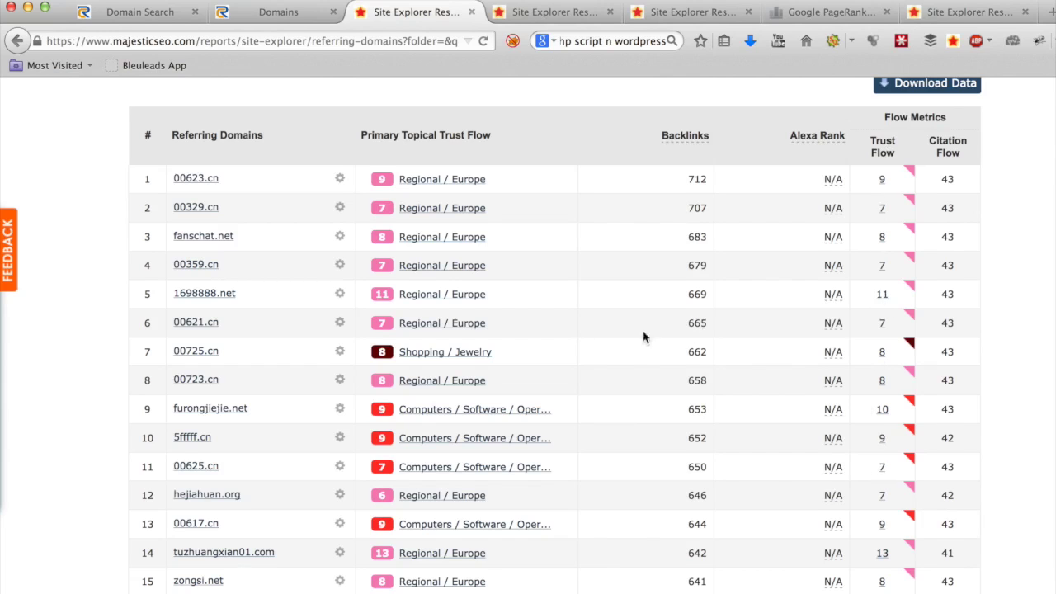
pyautogui.scroll(-2, 490, 308)
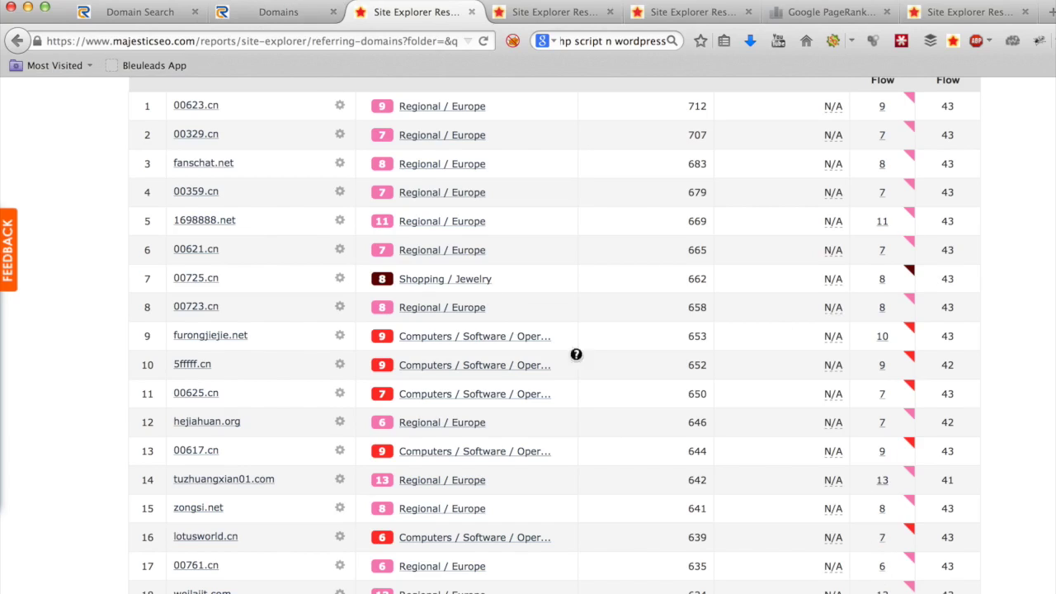
# Compare the Majestic SEO summary of barbaraann2010.com with the topics and quality of its referring domains.
pyautogui.hotkey('ctrl', 'shift', 'Tab')
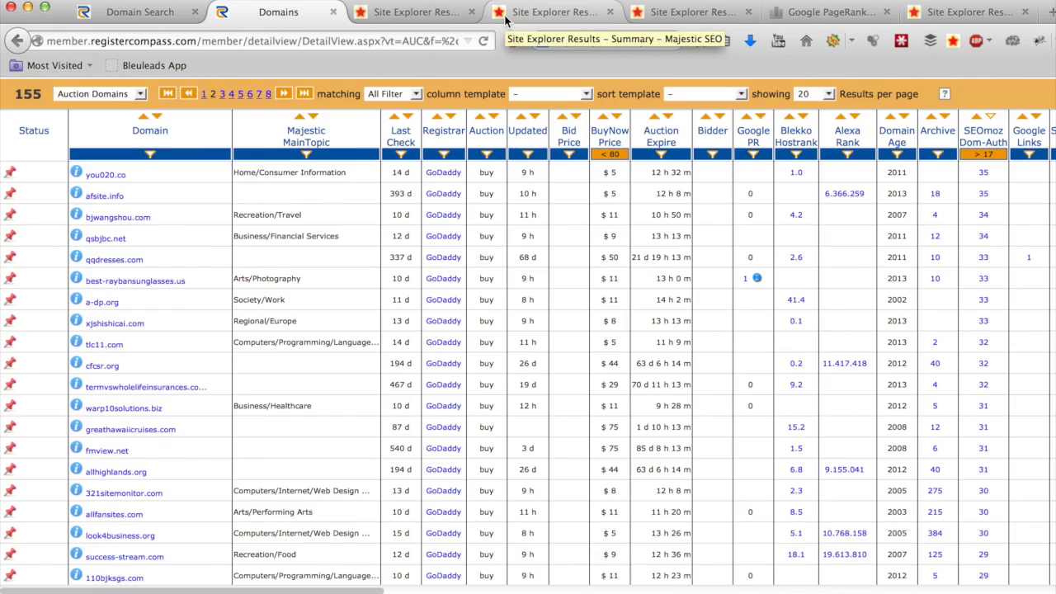
pyautogui.click(505, 19)
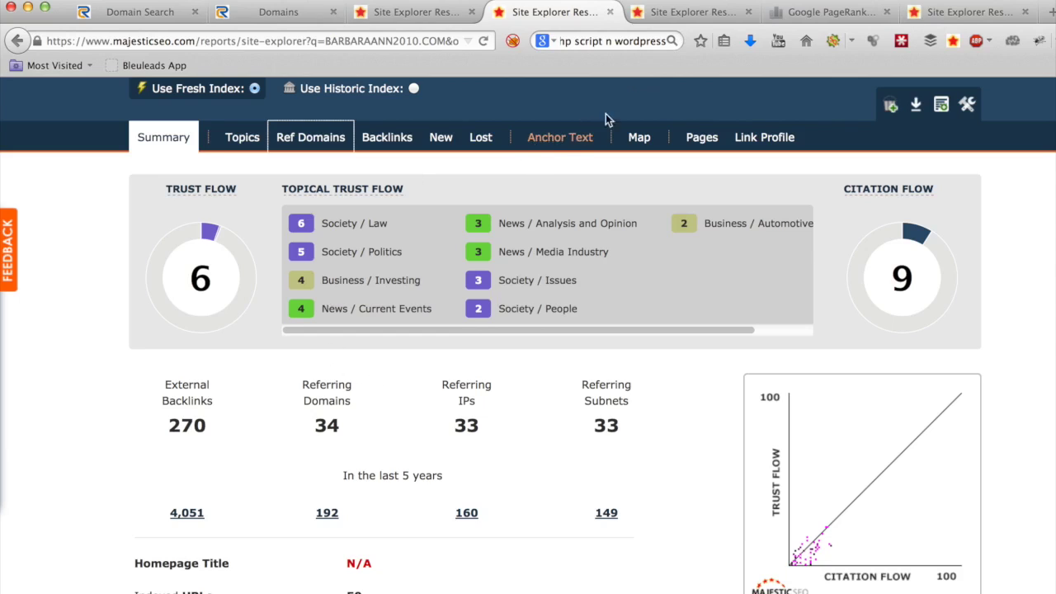
pyautogui.click(660, 17)
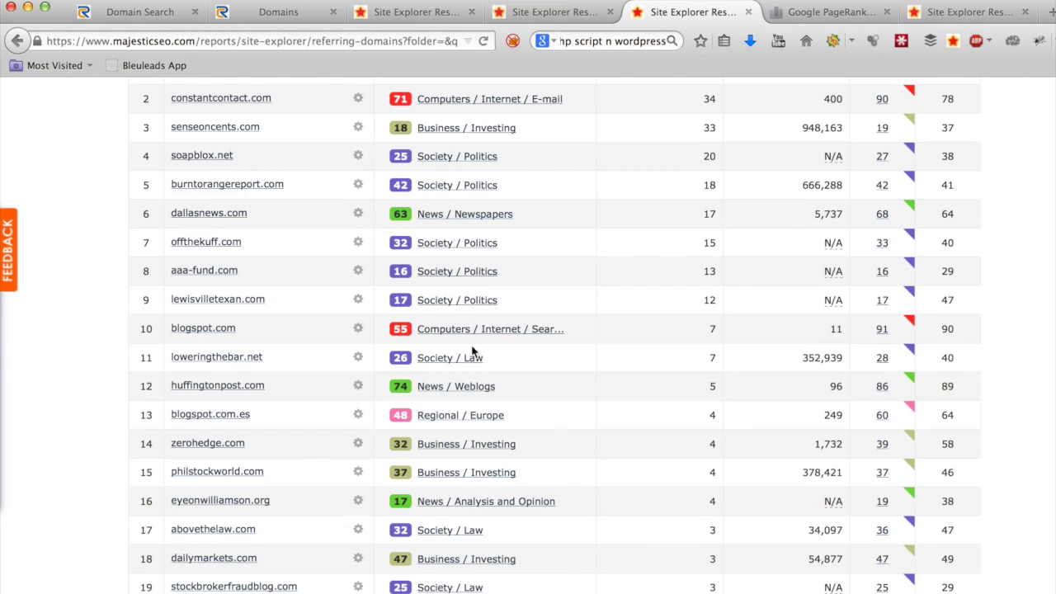
pyautogui.click(538, 11)
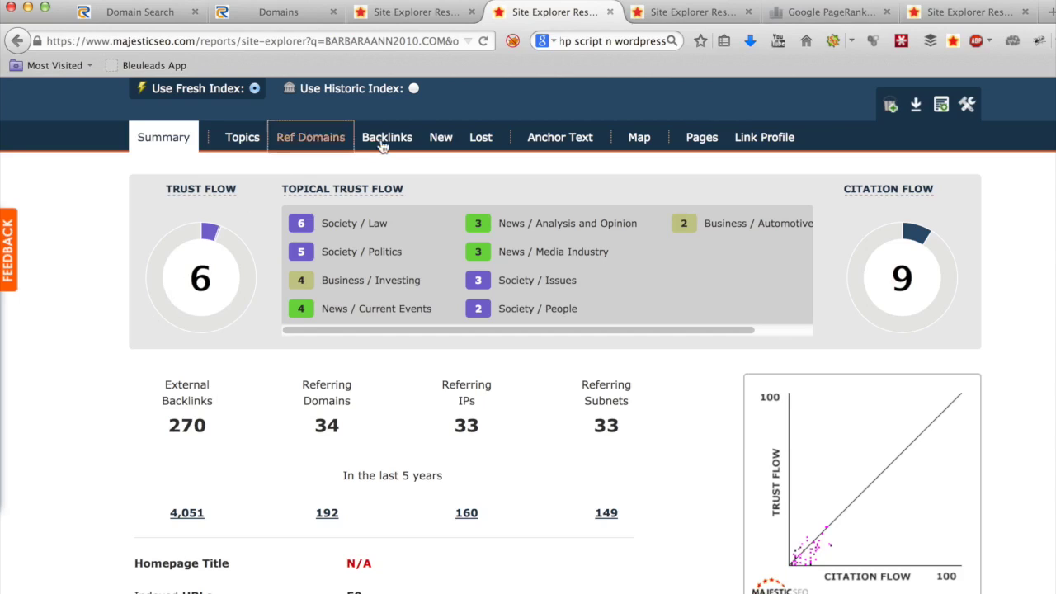
pyautogui.click(318, 153)
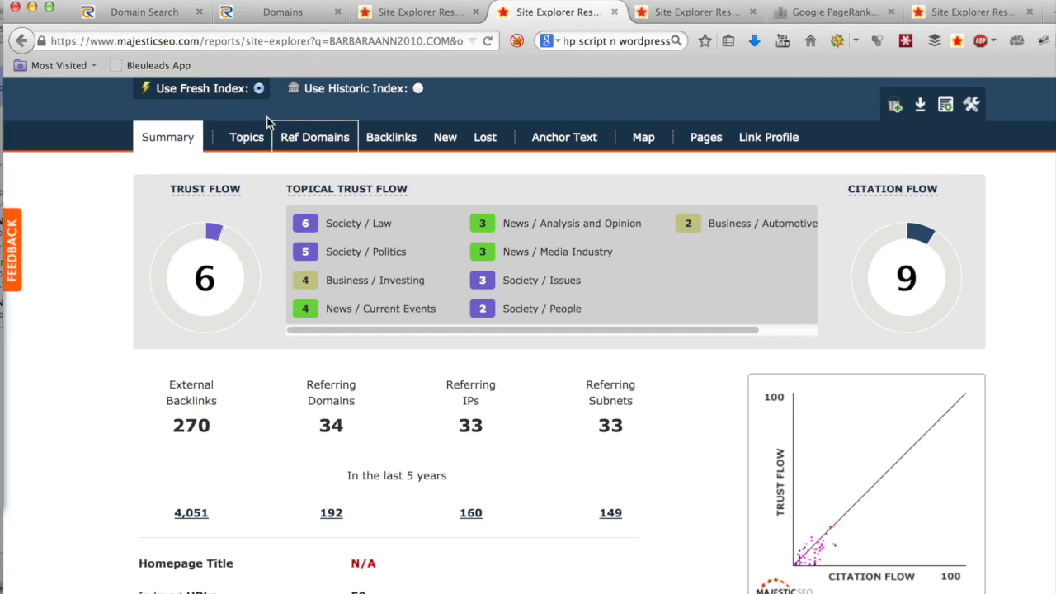
# Return to the xjshishicai.com report and review its summary with the flow metrics and topical trust flow.
pyautogui.click(381, 18)
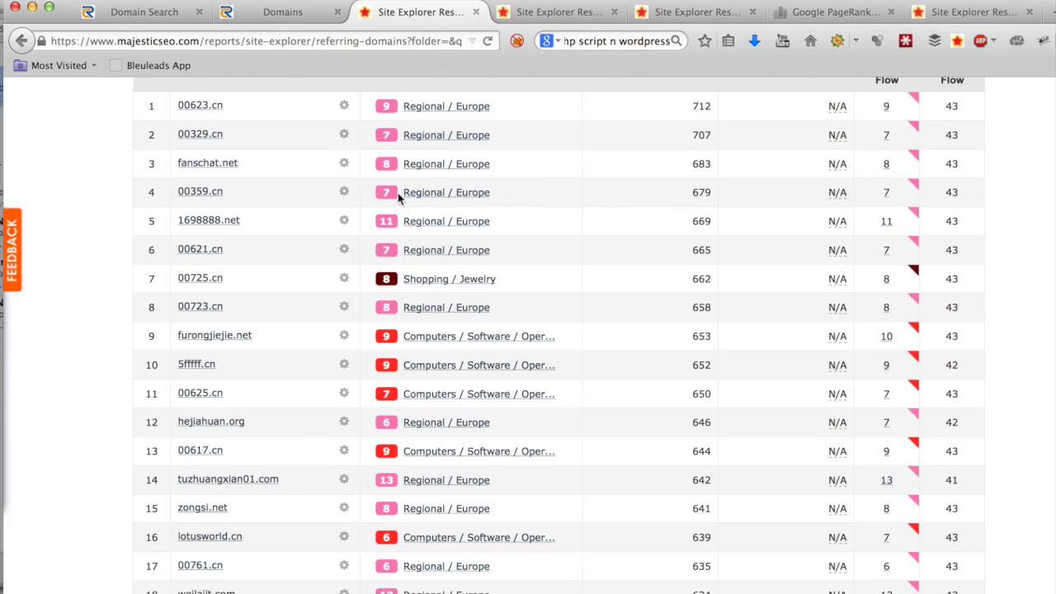
pyautogui.scroll(2, 320, 213)
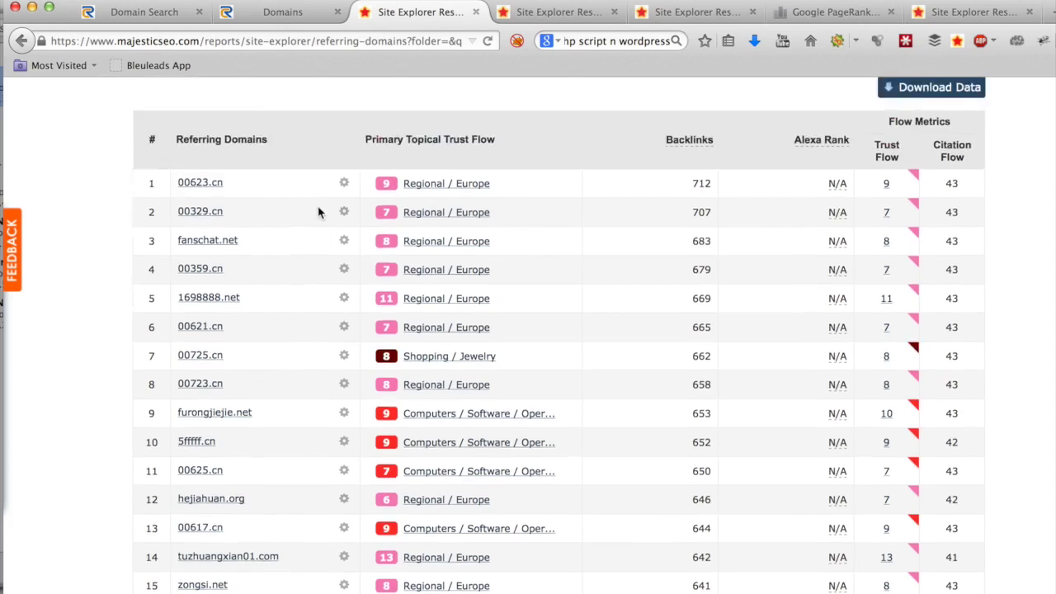
pyautogui.scroll(5, 320, 213)
pyautogui.click(157, 207)
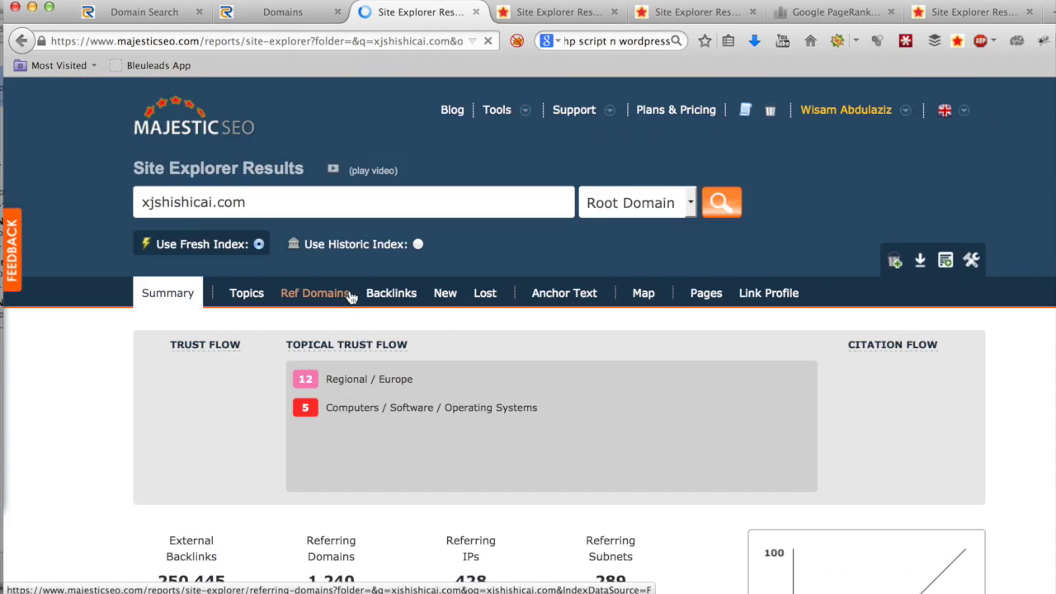
pyautogui.scroll(-4, 347, 290)
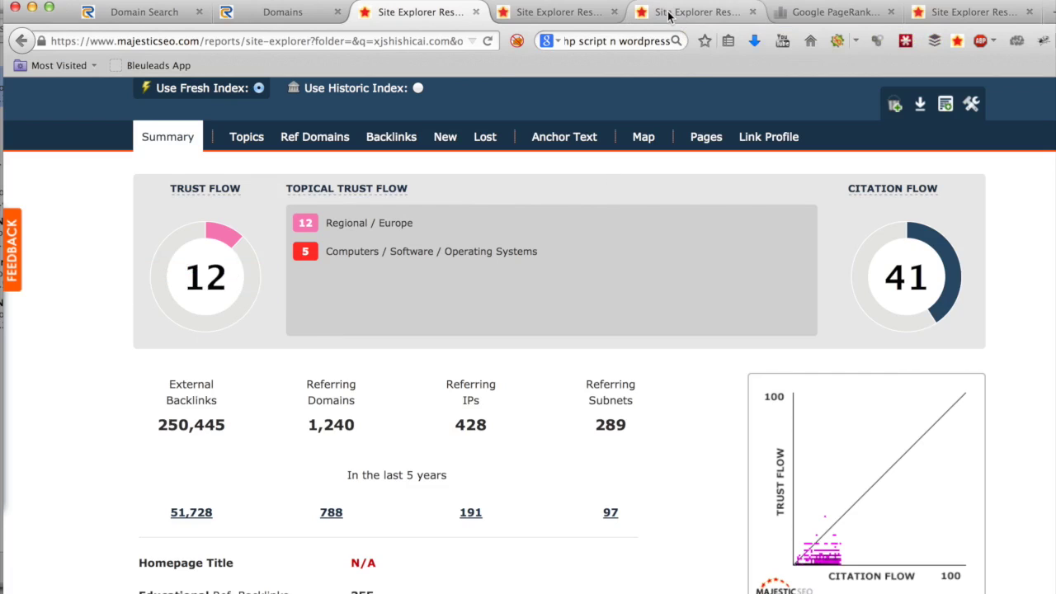
# Revisit the barbaraann2010.com referring domains and view the Google PageRank check for bcstewardconsultations.ca.
pyautogui.click(692, 14)
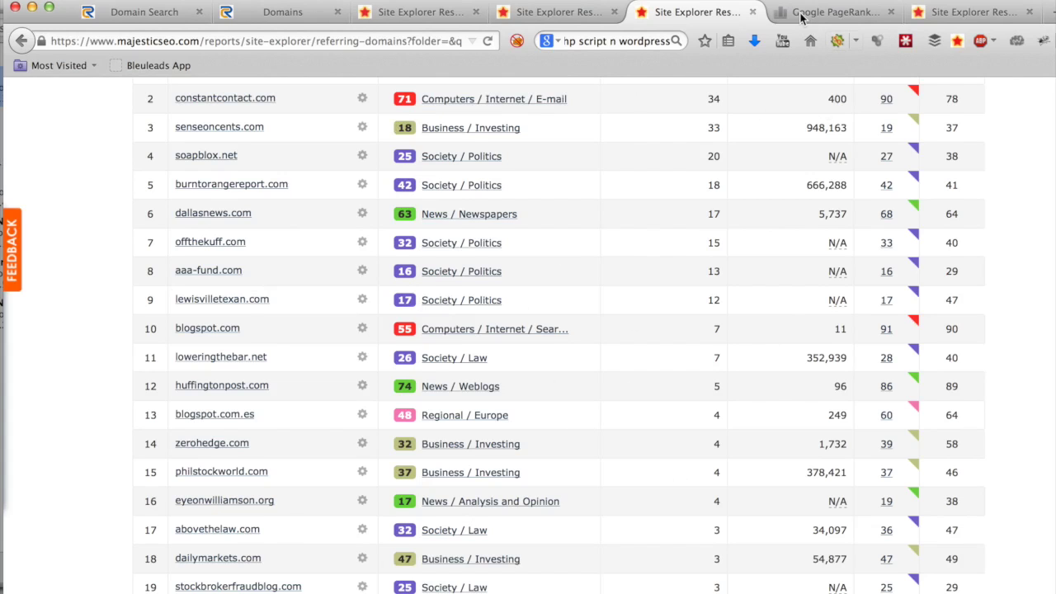
pyautogui.click(828, 12)
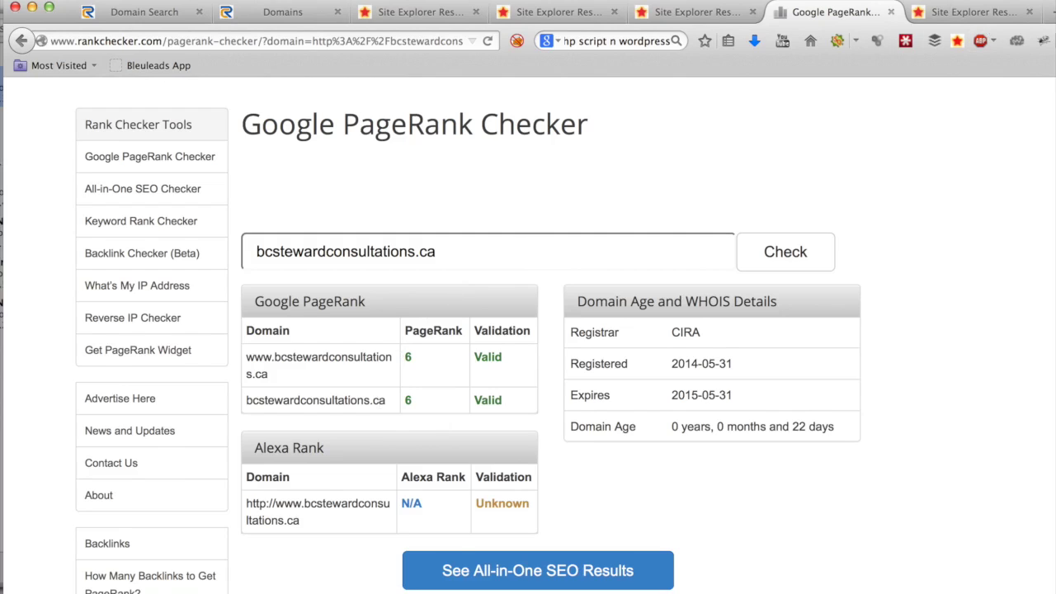
# Open the Majestic SEO summary for bcstewardconsultations.ca and review its backlinks, referring domains and link profile.
pyautogui.click(928, 14)
pyautogui.scroll(2, 203, 323)
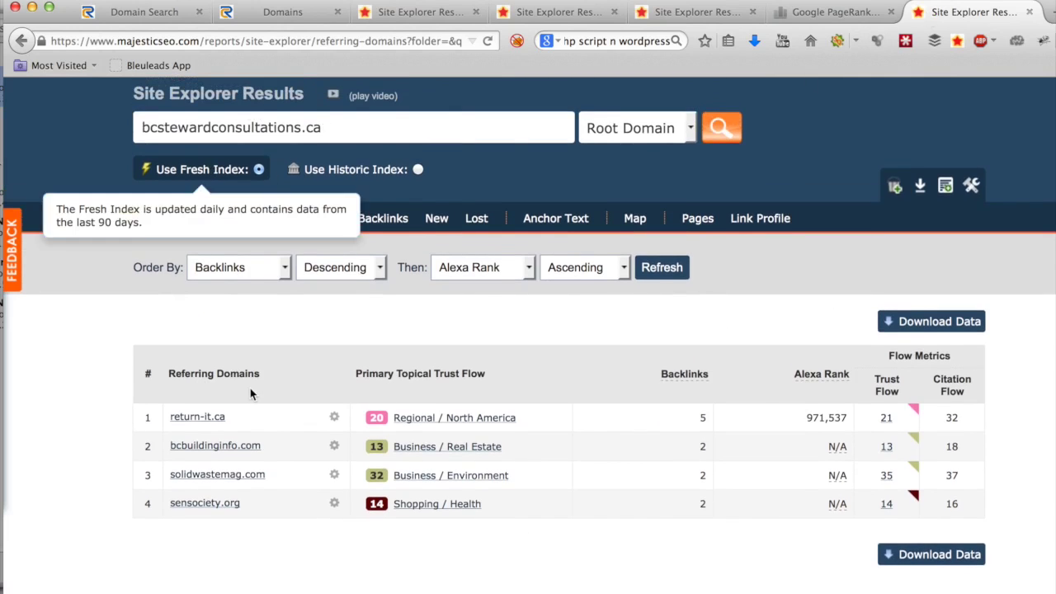
pyautogui.scroll(-1, 250, 387)
pyautogui.click(152, 213)
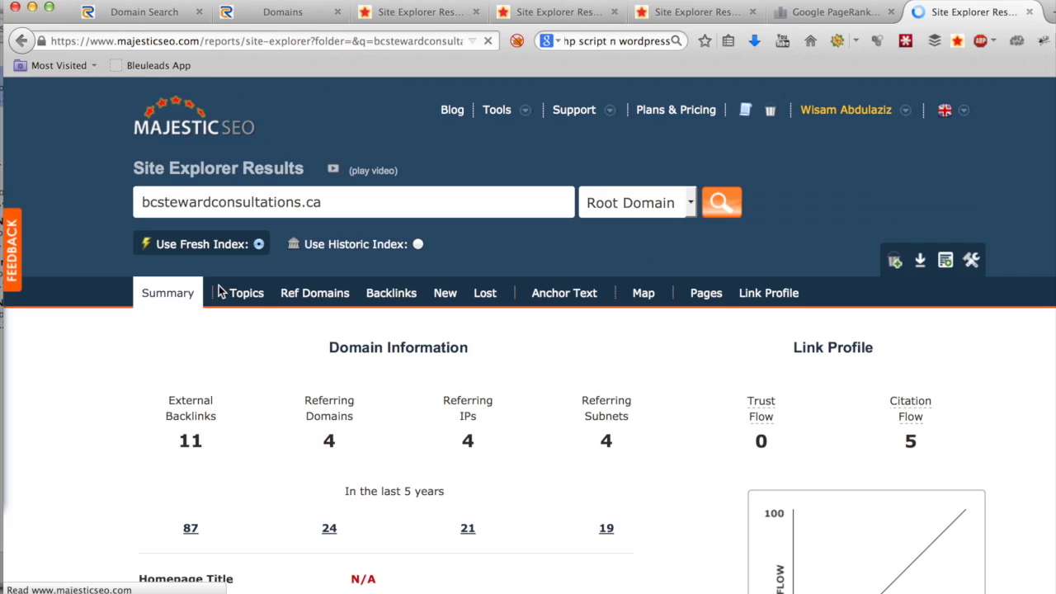
pyautogui.scroll(-1, 281, 338)
pyautogui.scroll(-2, 287, 342)
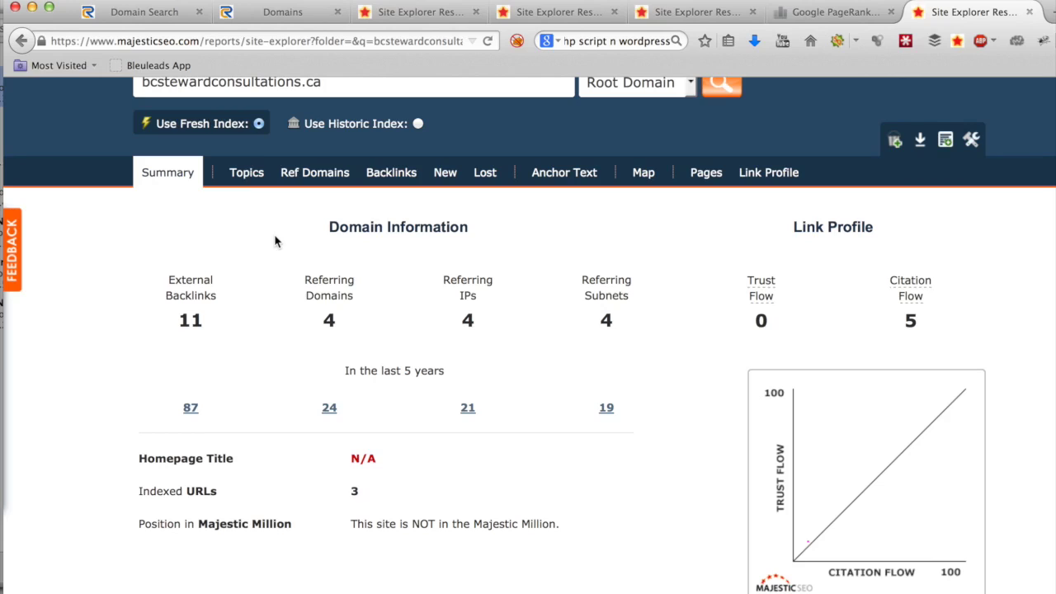
# Open the referring domains report for bcstewardconsultations.ca and examine the linking sites' topics and flow metrics.
pyautogui.click(301, 181)
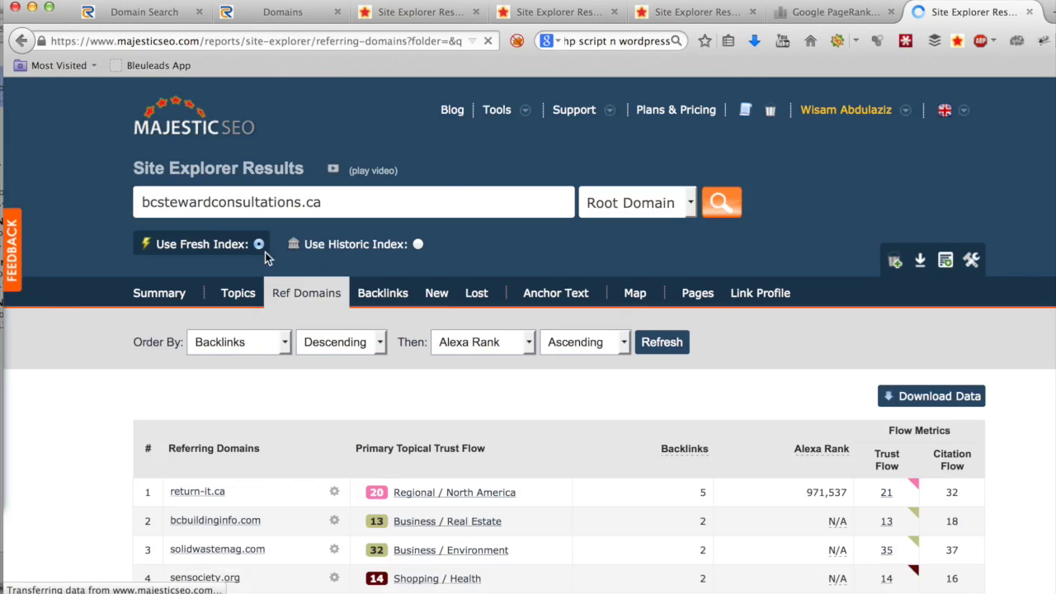
pyautogui.scroll(-3, 371, 372)
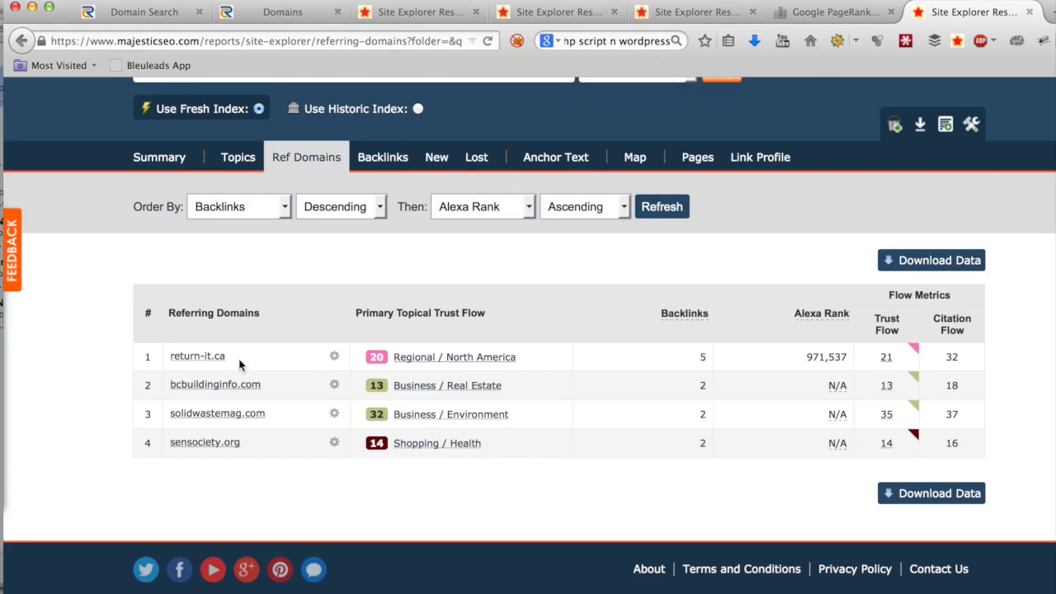
pyautogui.scroll(3, 87, 365)
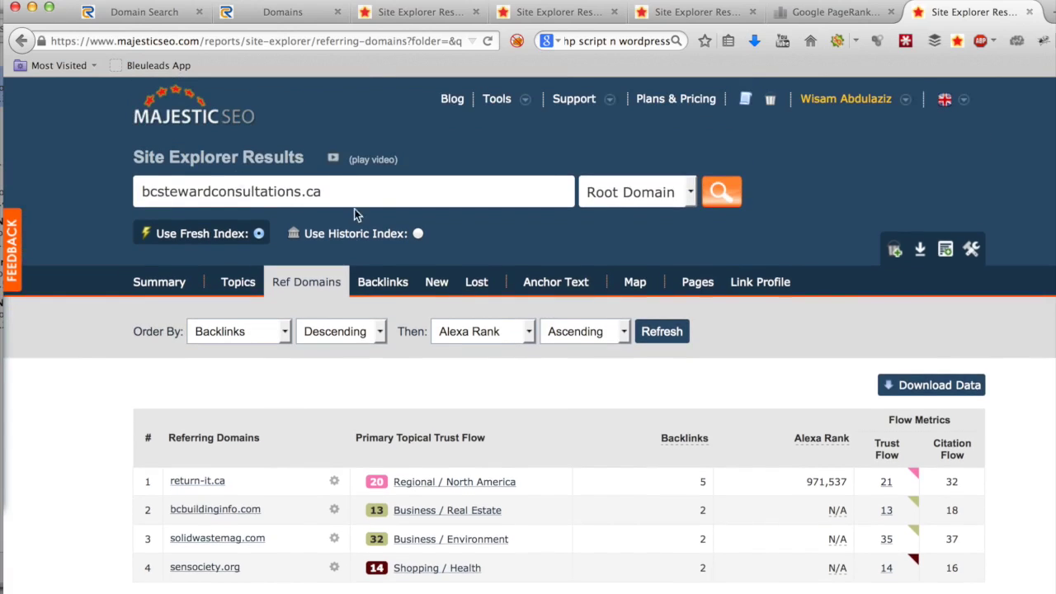
pyautogui.moveTo(224, 222)
pyautogui.scroll(-3, 429, 540)
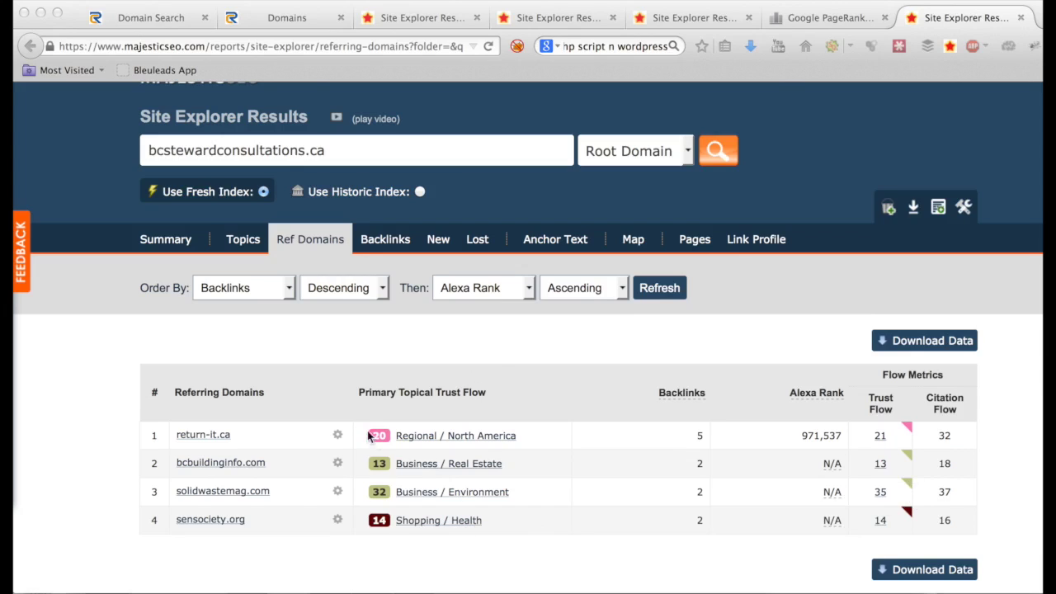
pyautogui.scroll(-2, 500, 461)
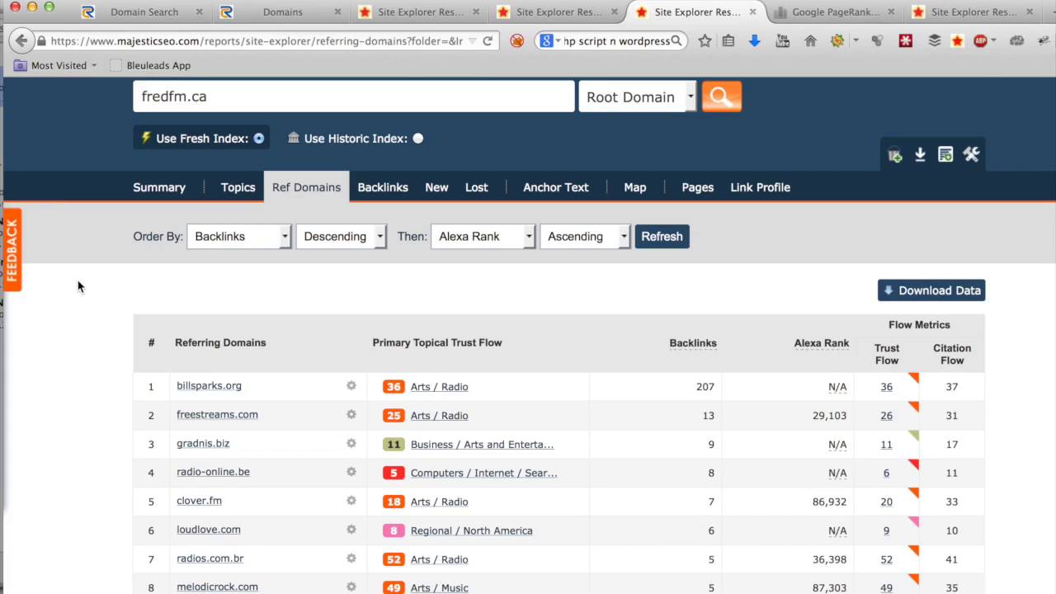
# Examine the fredfm.ca referring domains, checking the relevance of their topics, backlinks and flow metrics.
pyautogui.moveTo(208, 97); pyautogui.dragTo(141, 96)
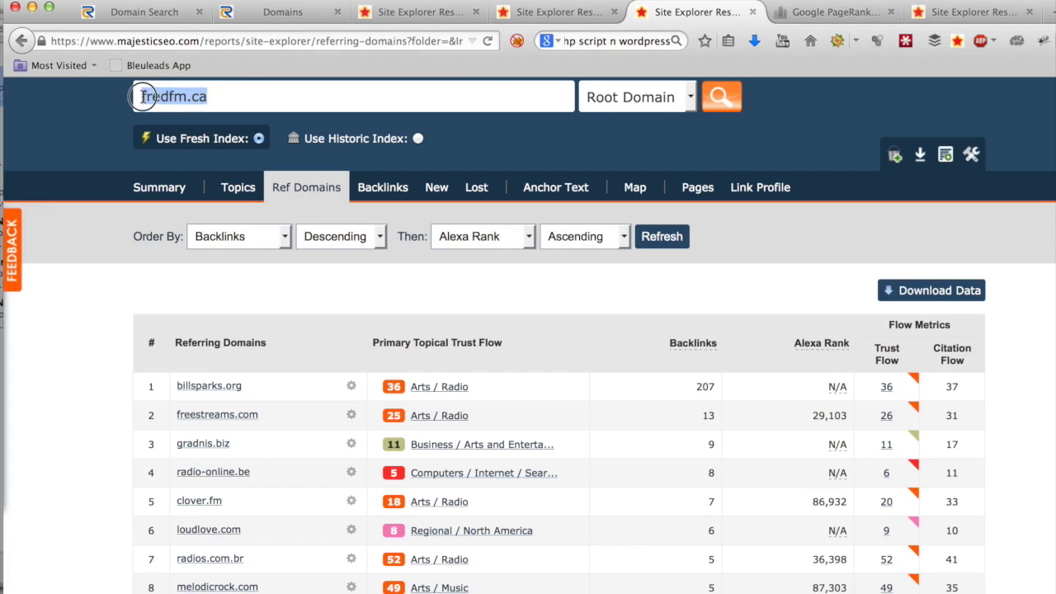
pyautogui.click(226, 93)
pyautogui.click(53, 384)
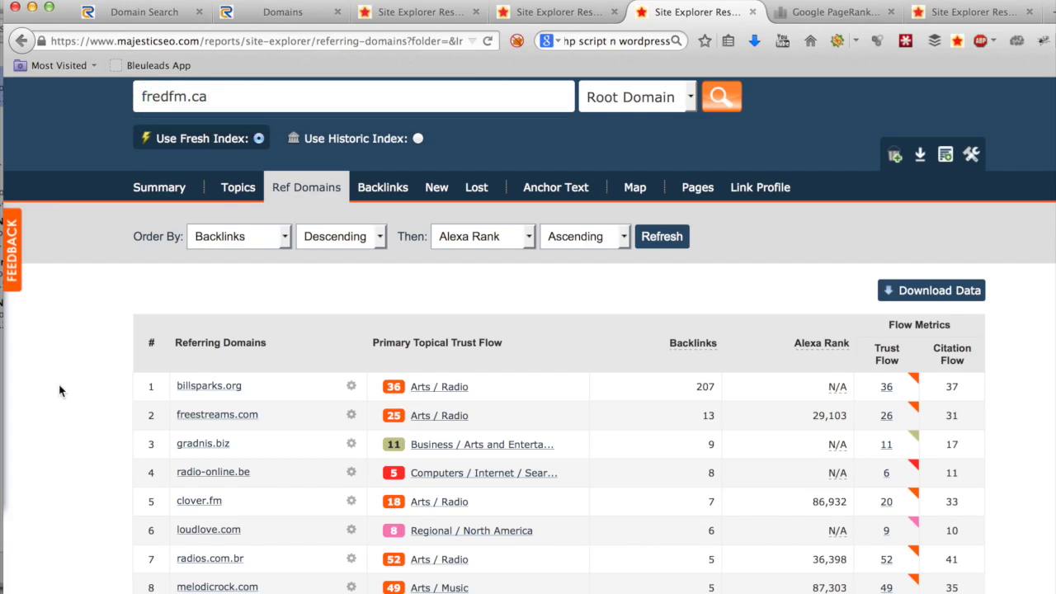
pyautogui.scroll(-3, 106, 406)
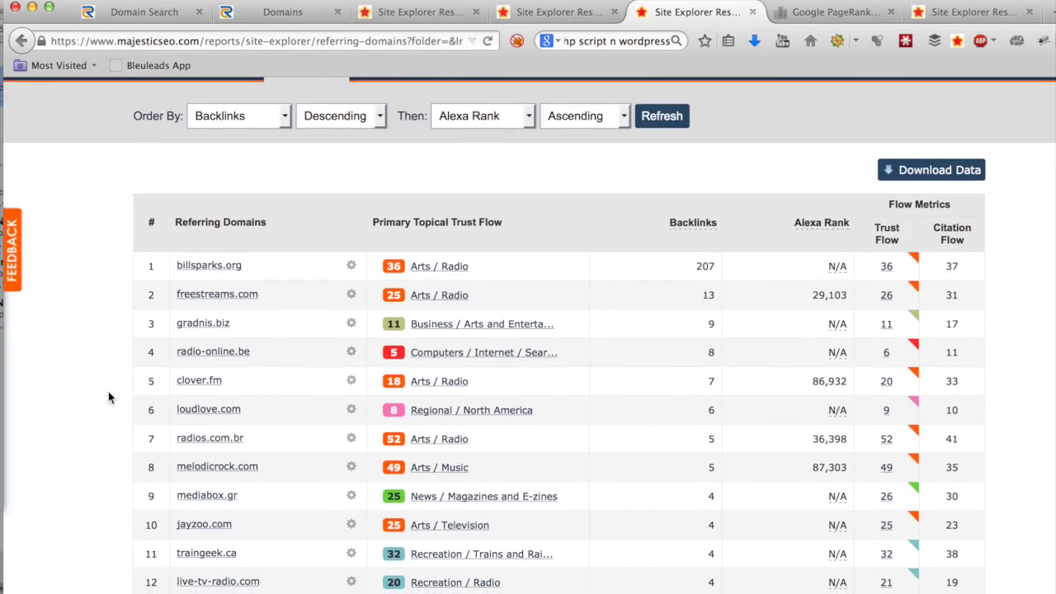
pyautogui.scroll(-1, 108, 391)
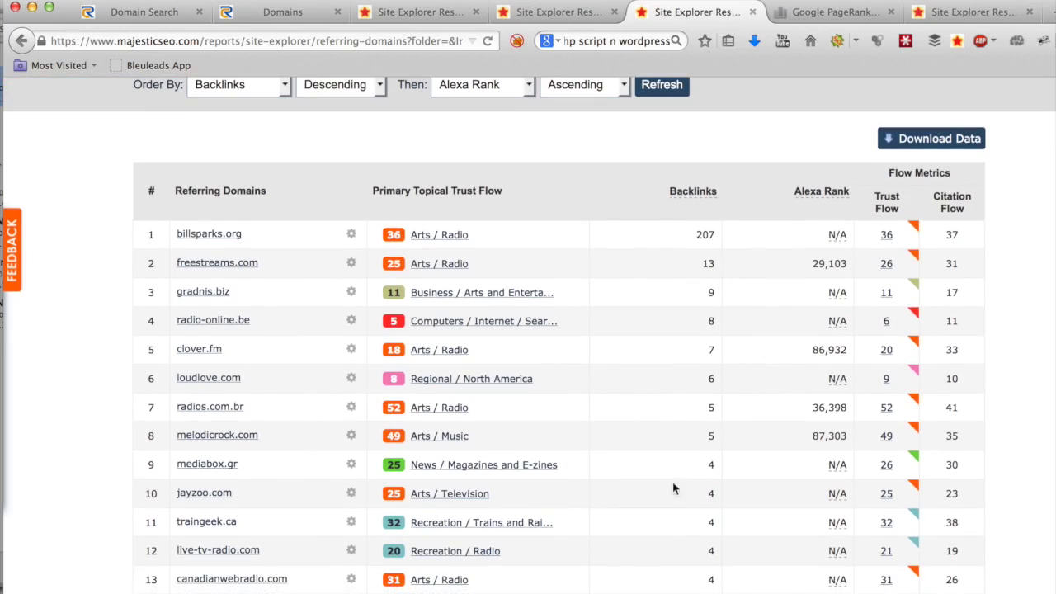
pyautogui.scroll(-1, 74, 434)
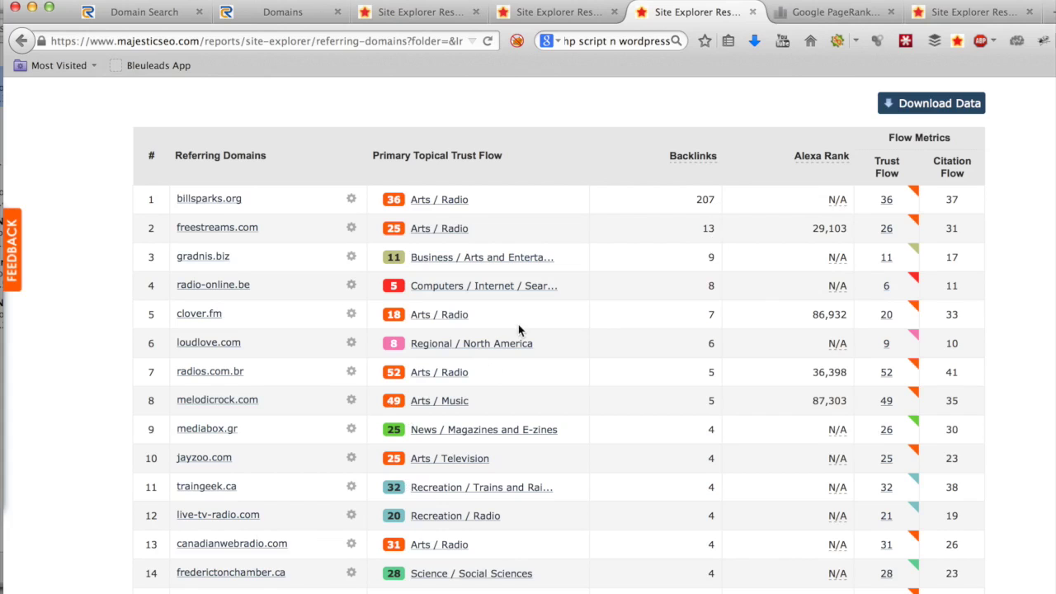
pyautogui.scroll(-3, 495, 344)
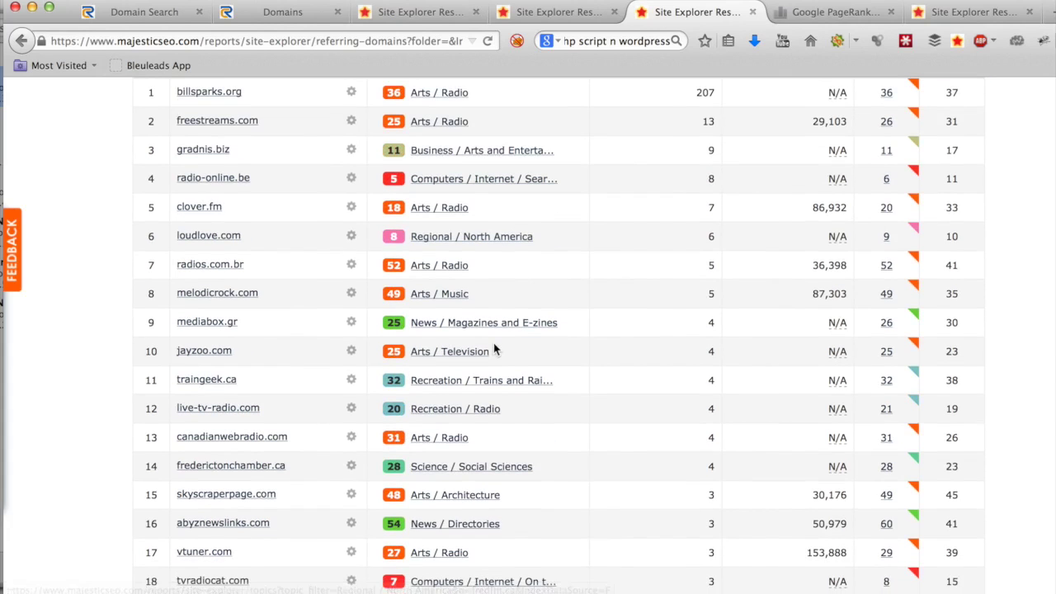
pyautogui.scroll(3, 501, 355)
pyautogui.scroll(-3, 501, 355)
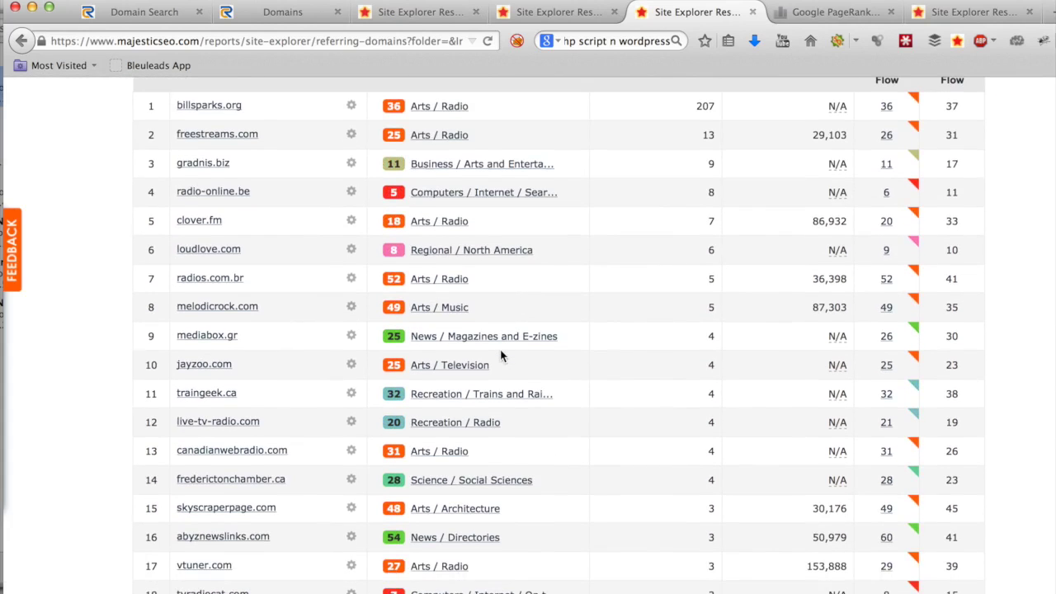
pyautogui.scroll(8, 500, 356)
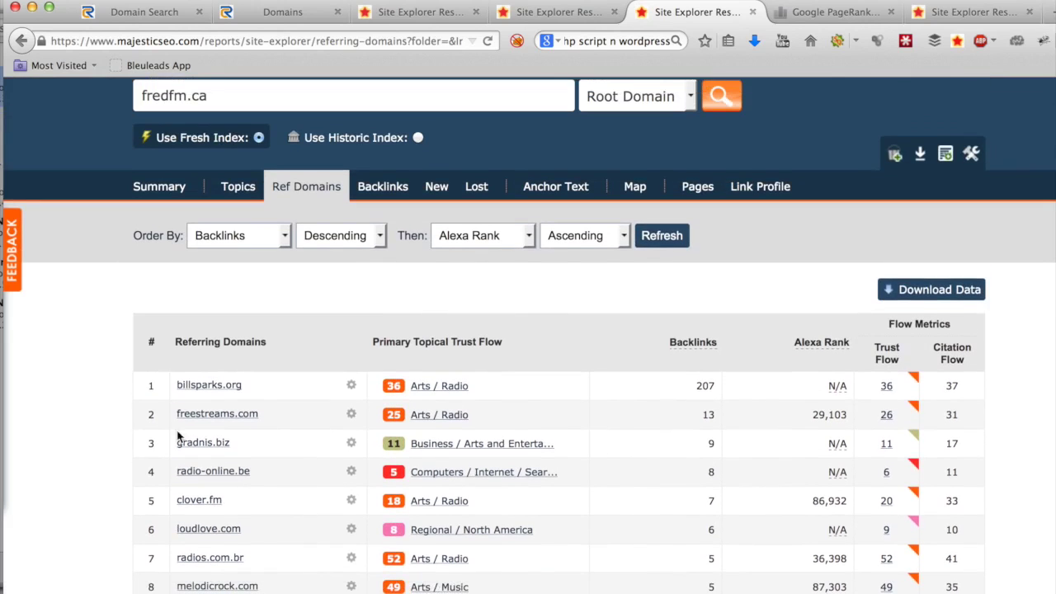
pyautogui.scroll(1, 50, 363)
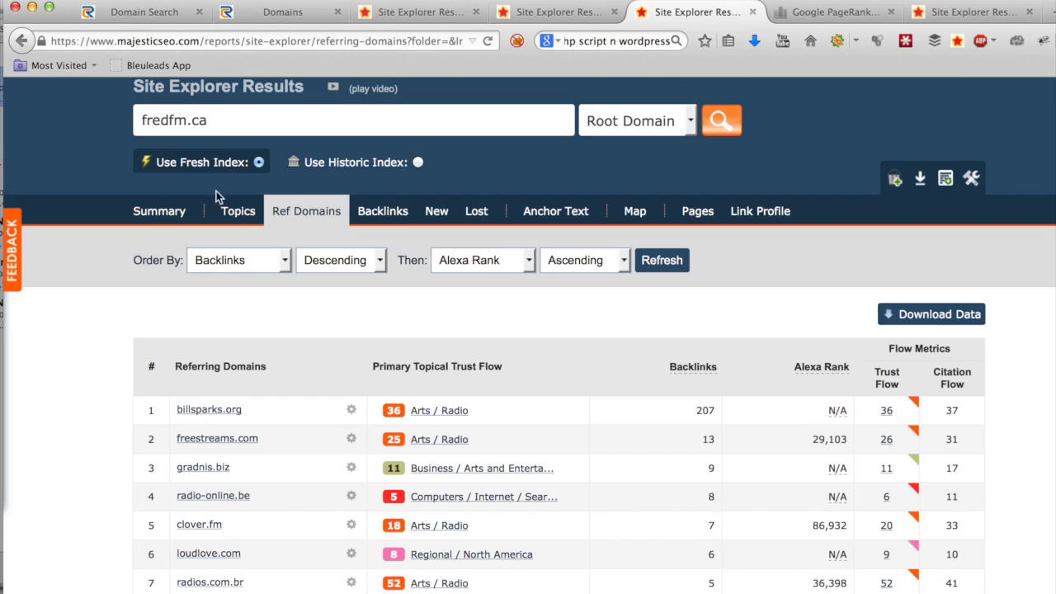
pyautogui.scroll(-1, 55, 382)
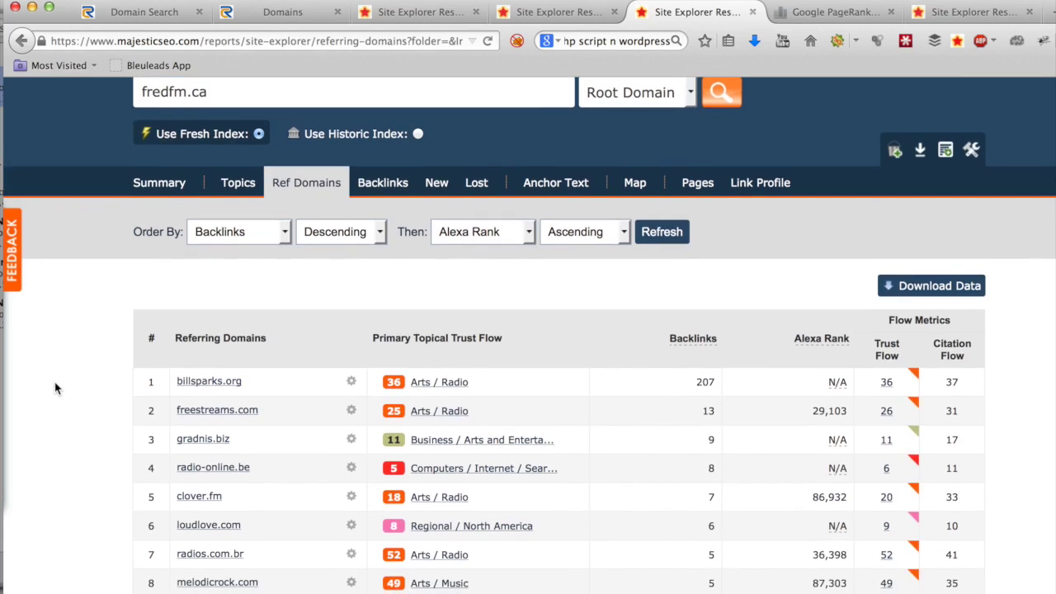
pyautogui.scroll(2, 55, 382)
pyautogui.scroll(1, 55, 389)
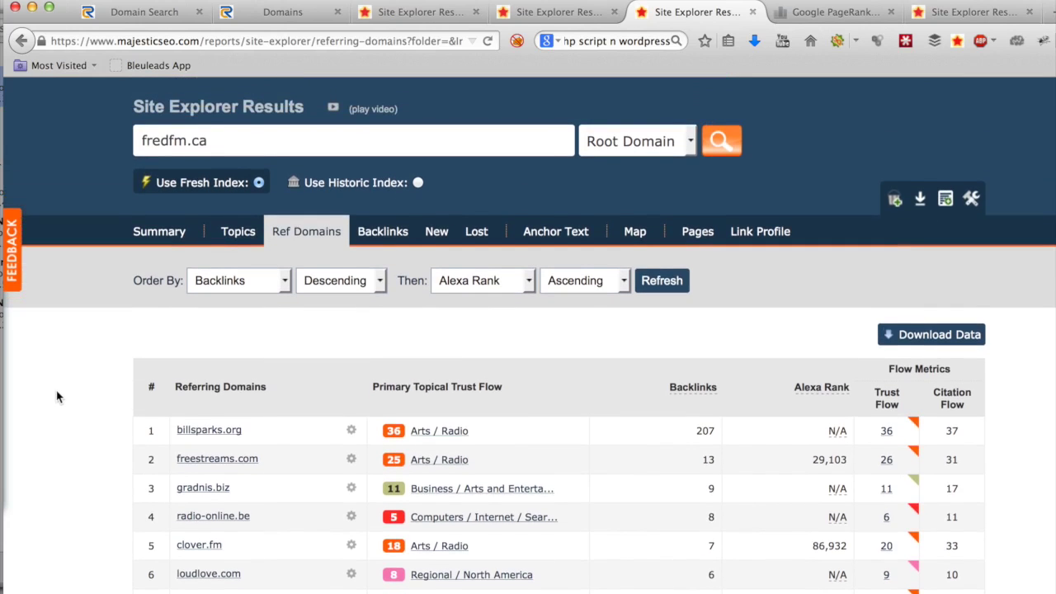